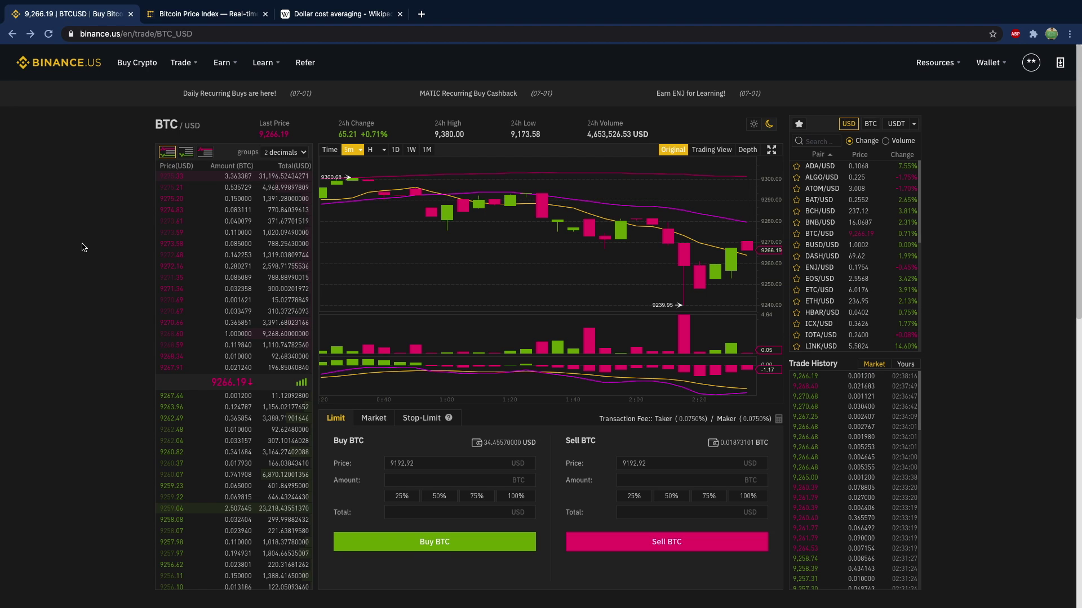
# Step: Look over the CoinDesk Bitcoin price page, then set the Binance BTC chart to 1M candles
pyautogui.click(201, 24)
pyautogui.scroll(-1, 106, 307)
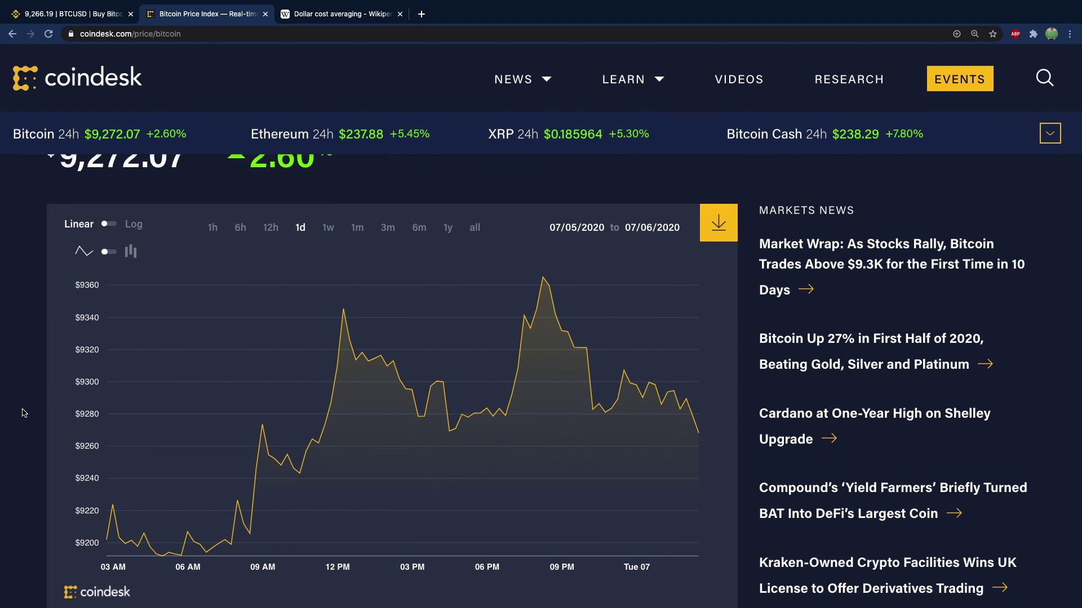
pyautogui.scroll(5, 27, 316)
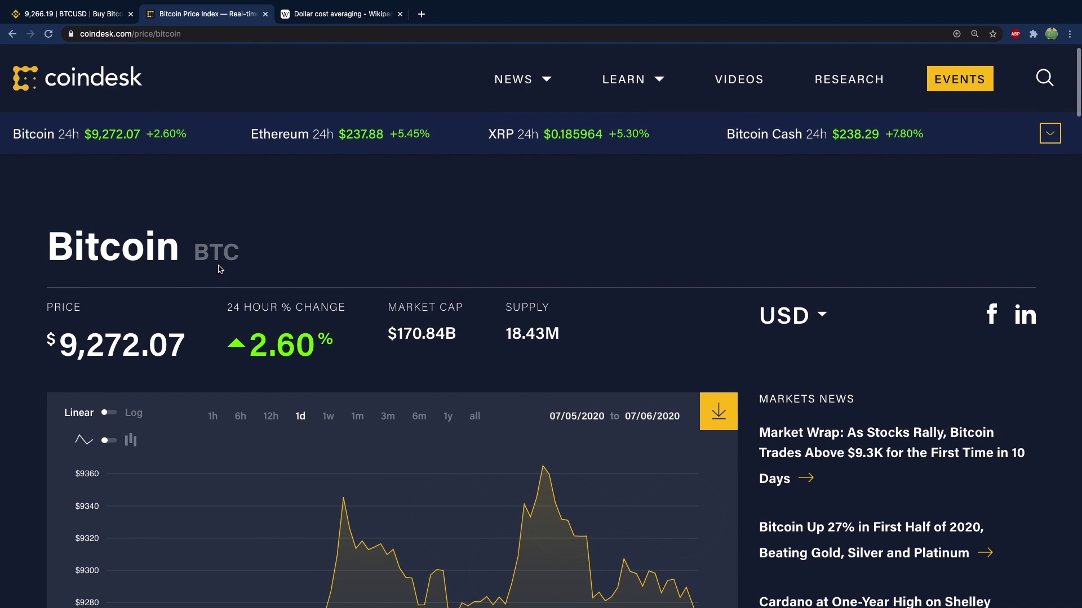
pyautogui.click(94, 15)
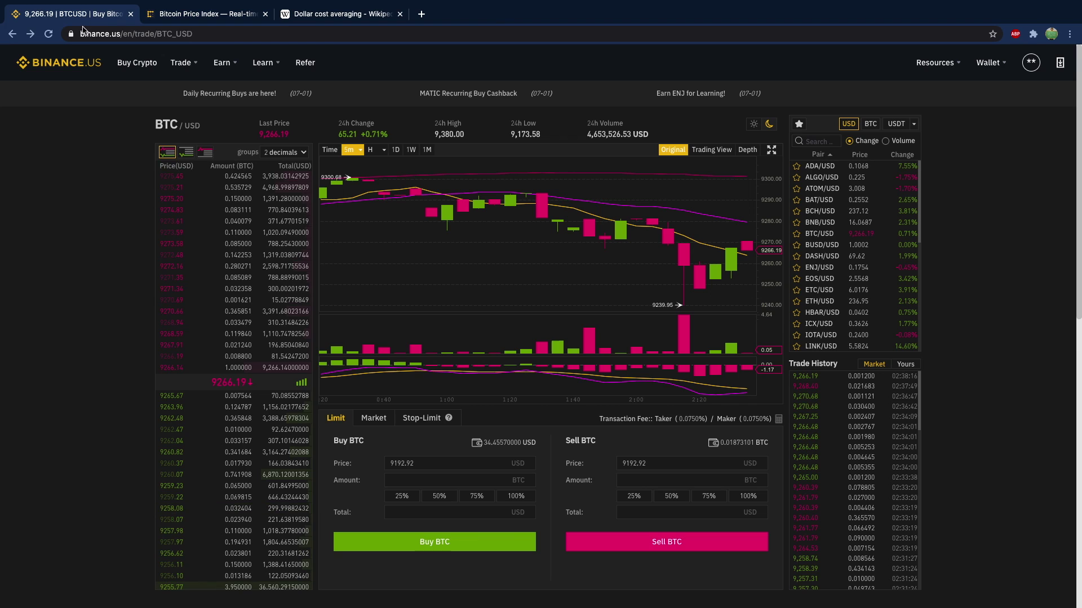
pyautogui.click(427, 150)
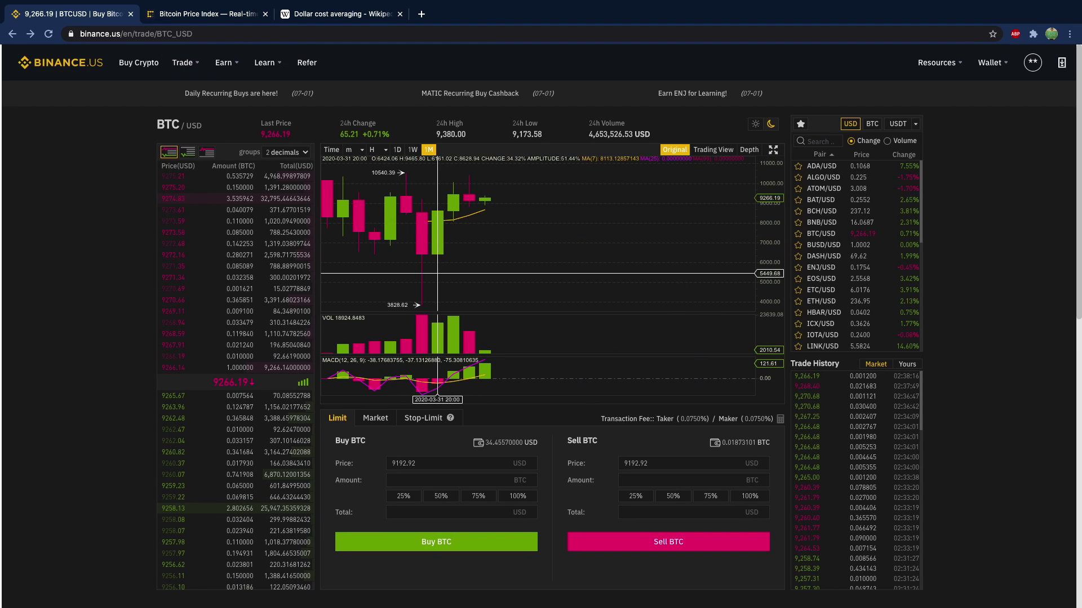
# Step: Set the CoinDesk Bitcoin chart to 'all', covering 07/18/2010 to 07/07/2020
pyautogui.click(179, 14)
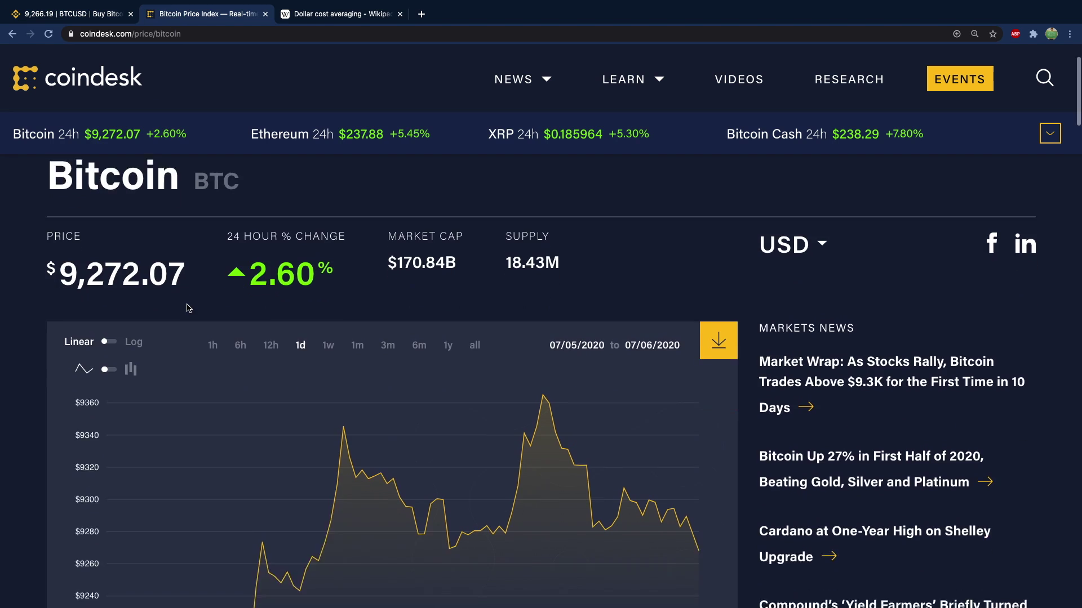
pyautogui.scroll(-2, 189, 308)
pyautogui.click(474, 288)
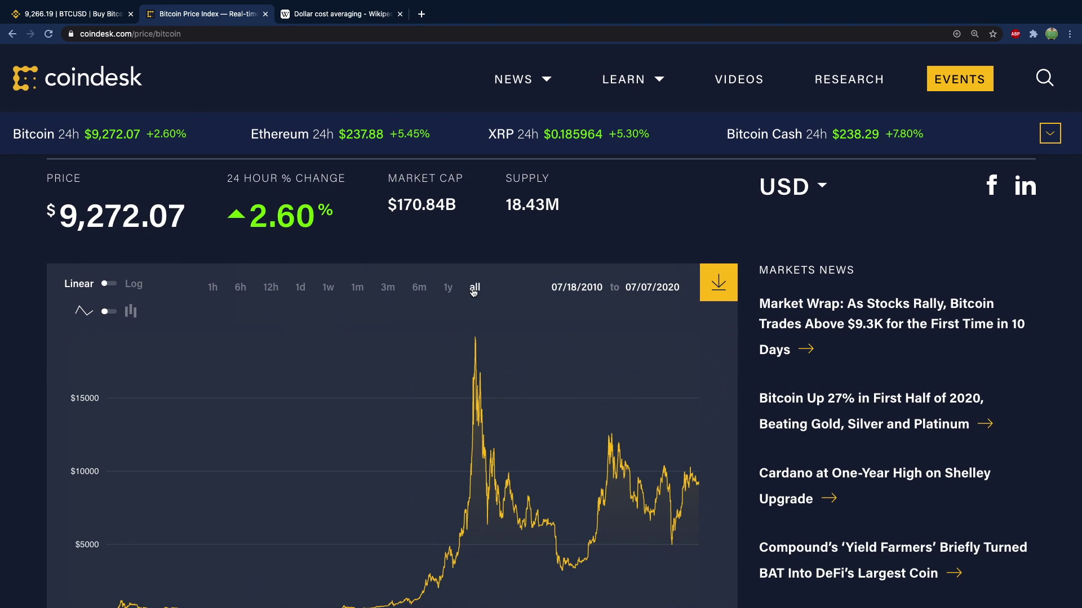
pyautogui.scroll(-1, 473, 291)
pyautogui.moveTo(476, 330)
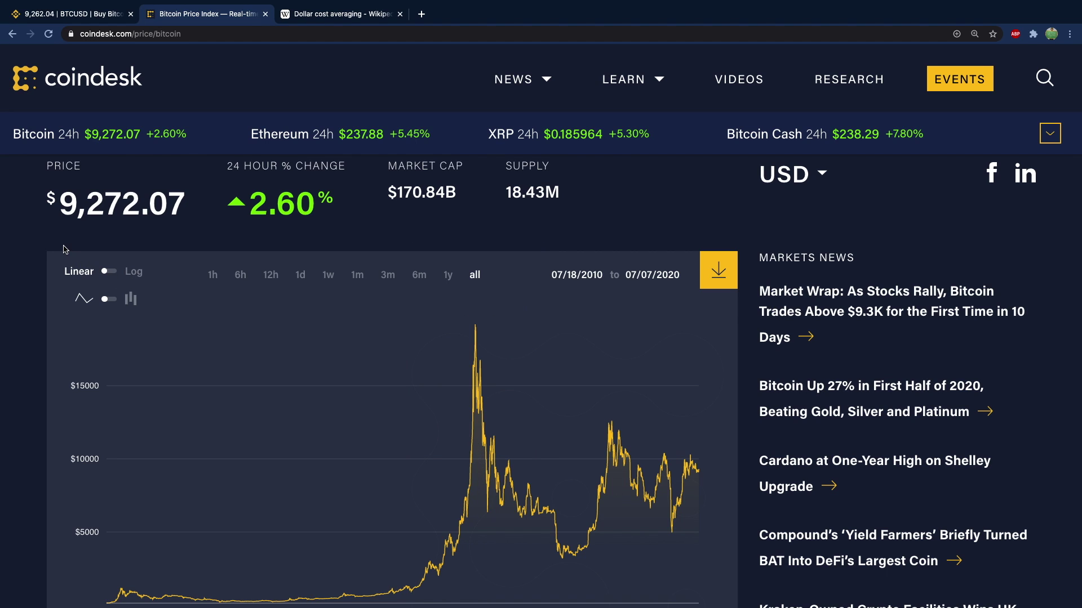
# Step: Scroll through the Recurring Buys support article, then return to the first Binance.US tab
pyautogui.click(72, 20)
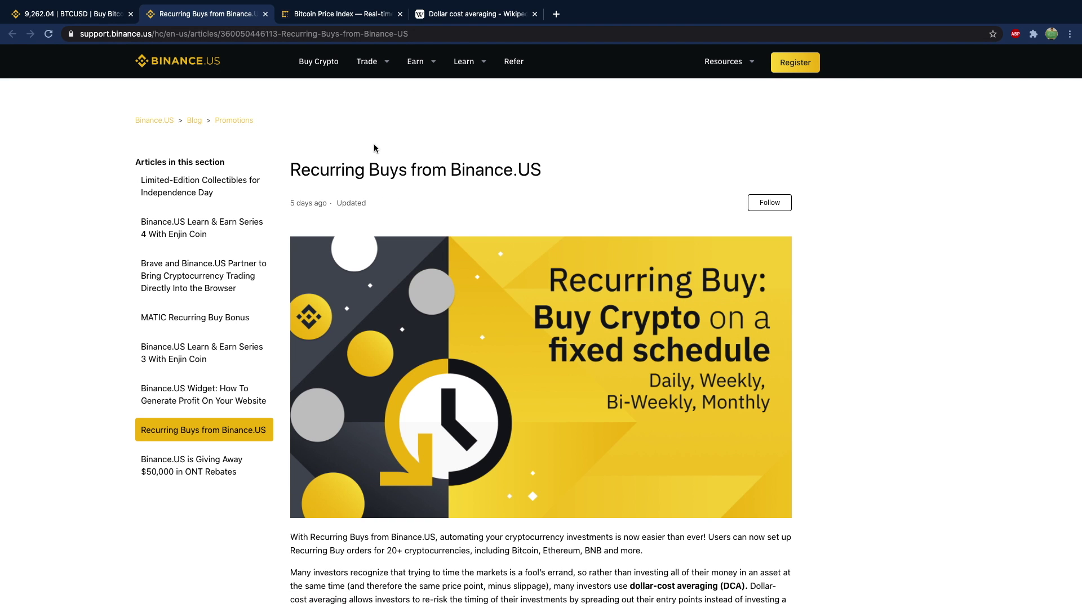
pyautogui.scroll(-4, 391, 164)
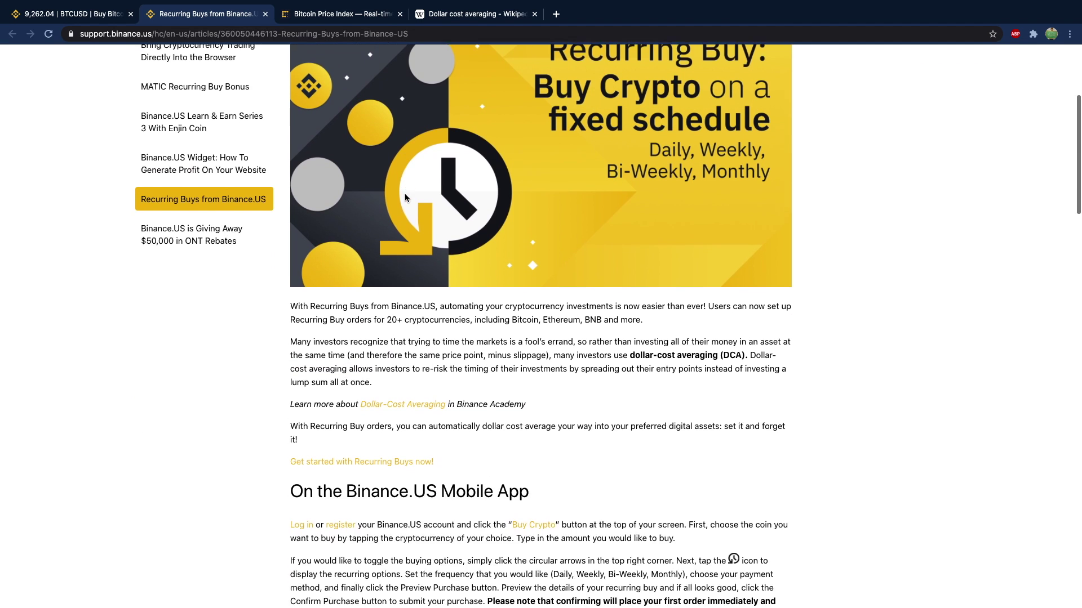
pyautogui.scroll(4, 421, 363)
pyautogui.click(83, 20)
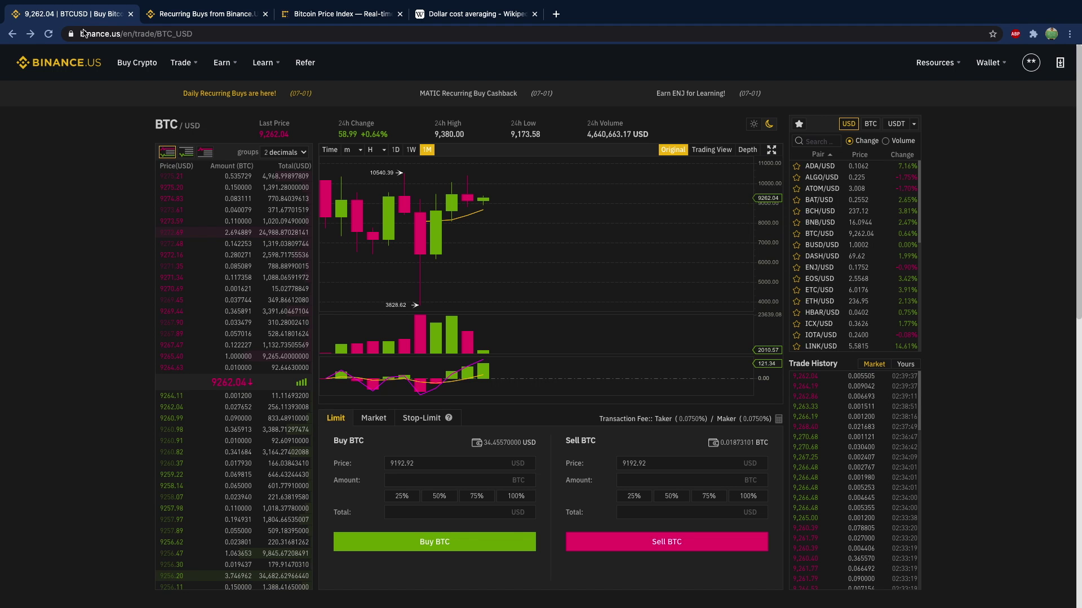
# Step: On Buy Crypto, set a $20 BTC buy repeating every week, paid by ACH from the bank
pyautogui.click(138, 66)
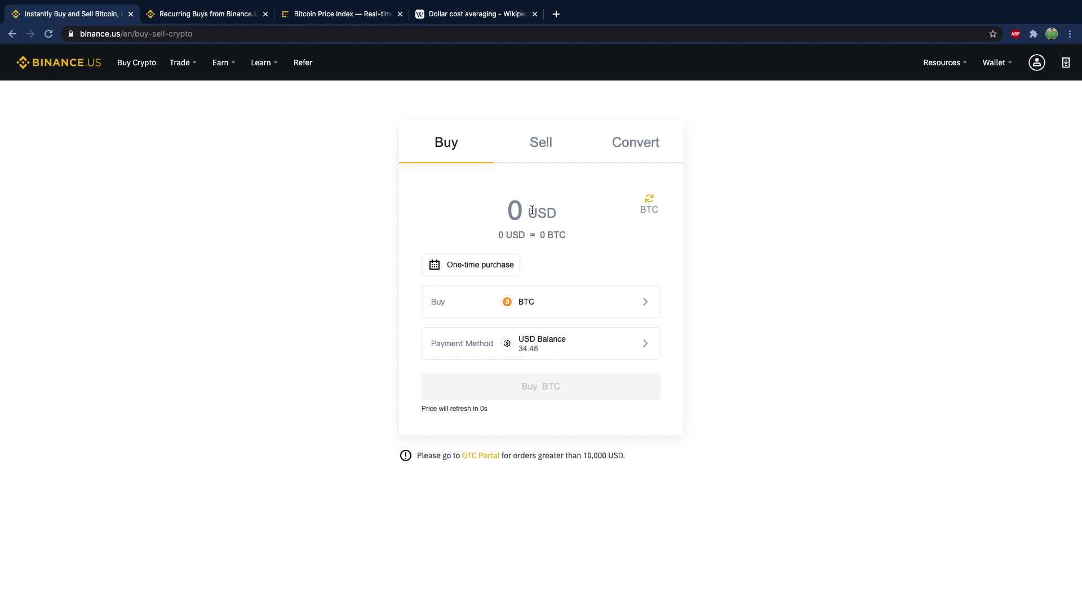
pyautogui.click(514, 210)
pyautogui.write('20')
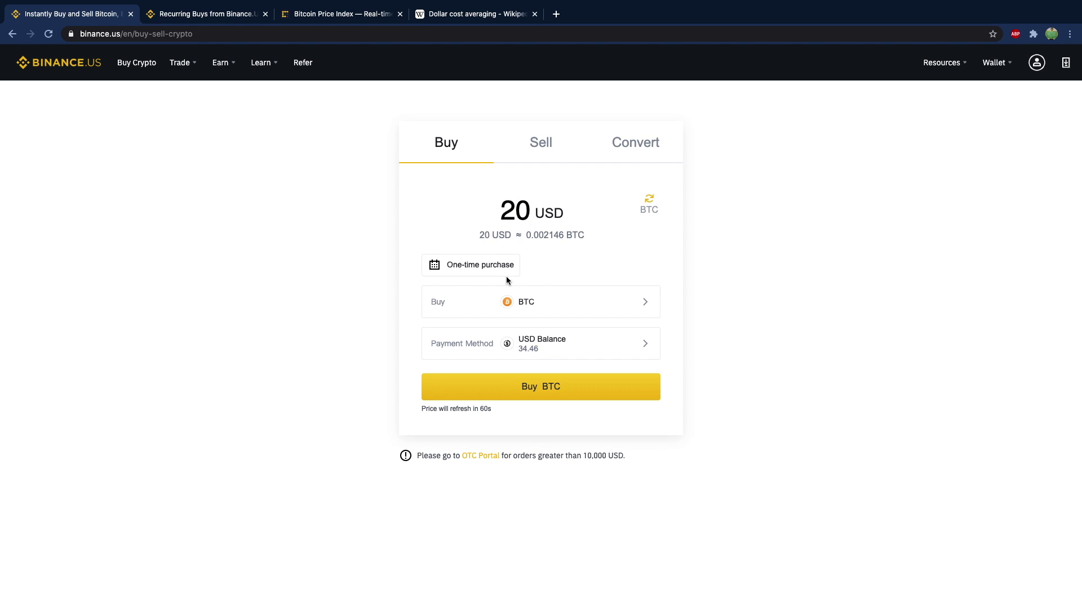
pyautogui.click(499, 273)
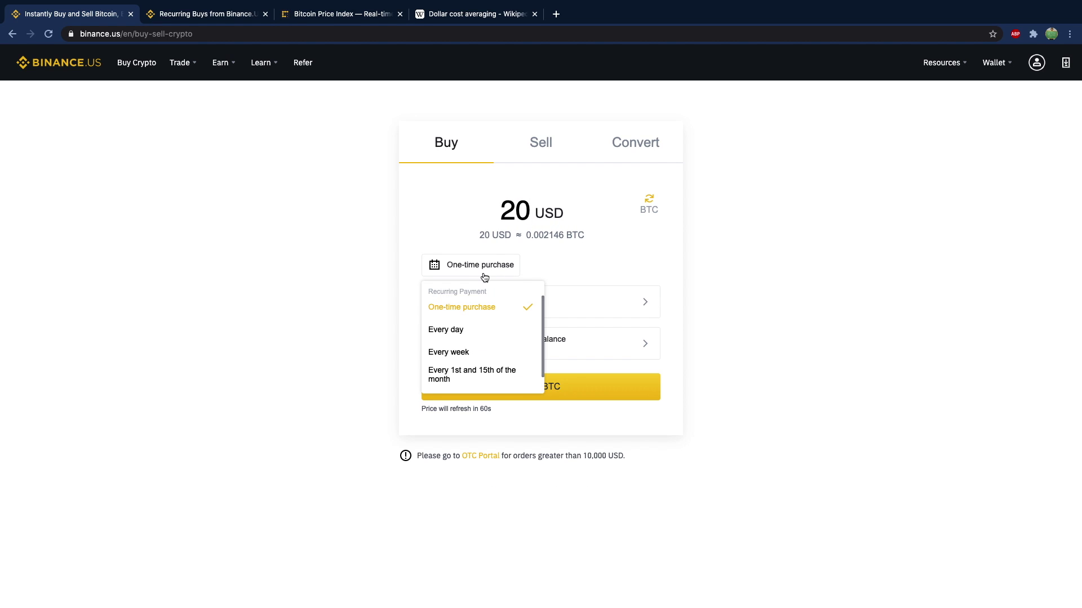
pyautogui.click(449, 334)
pyautogui.click(471, 275)
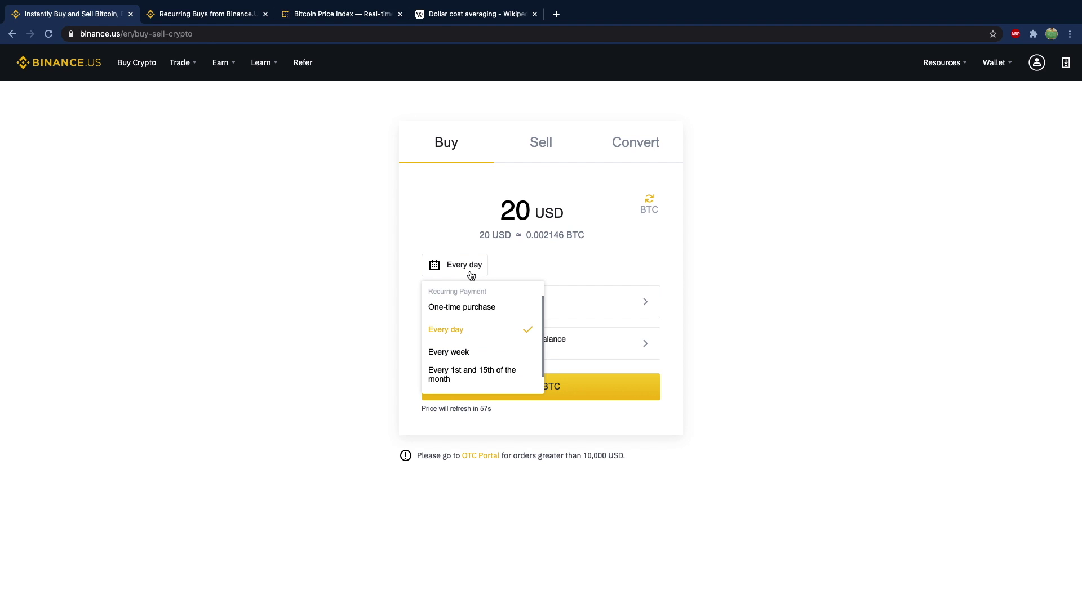
pyautogui.click(461, 355)
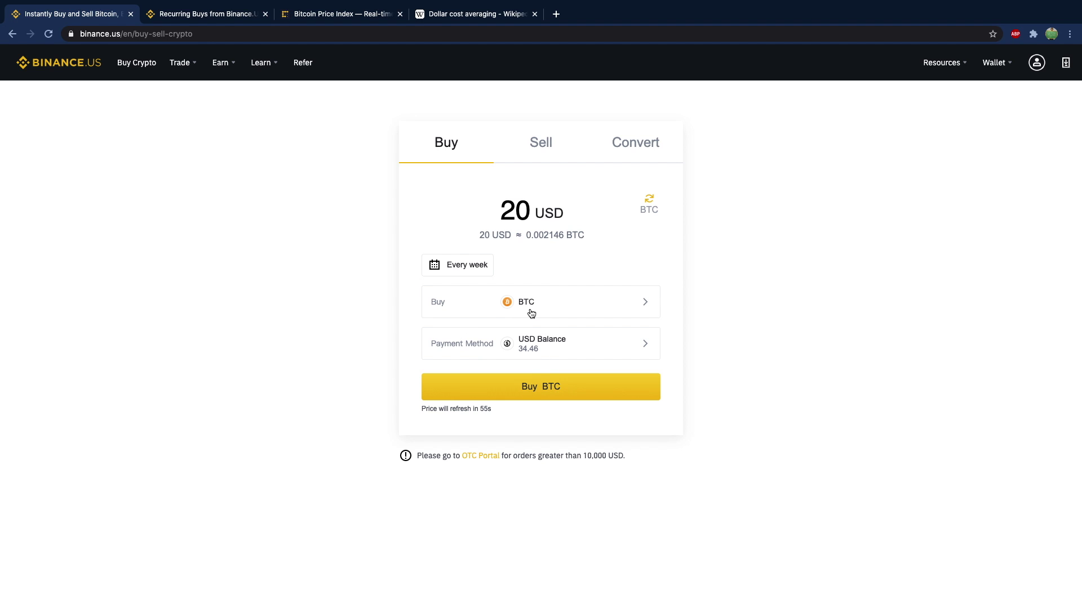
pyautogui.click(648, 348)
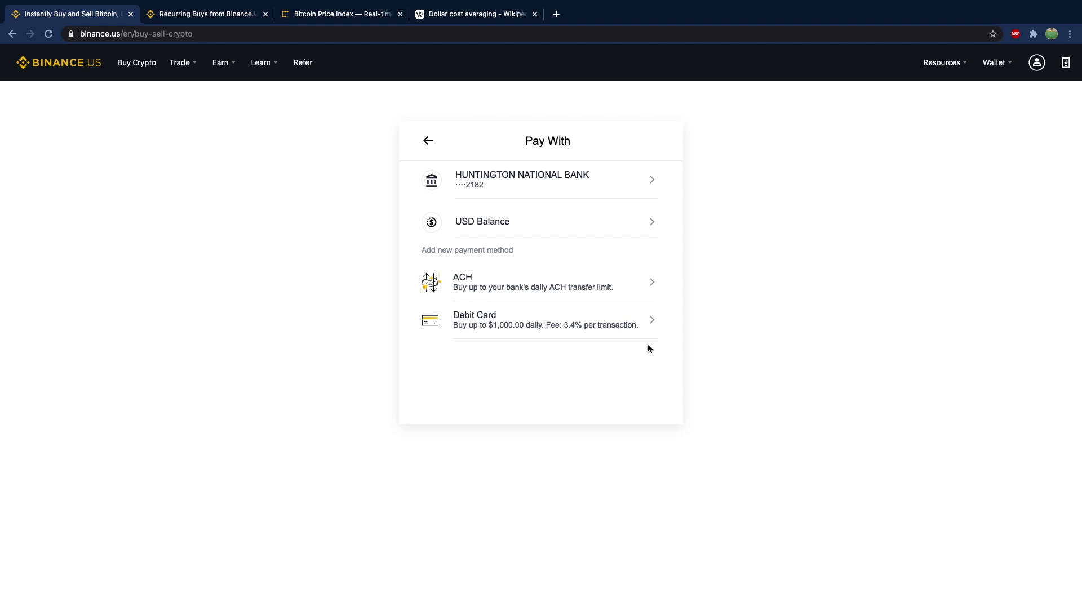
pyautogui.click(501, 185)
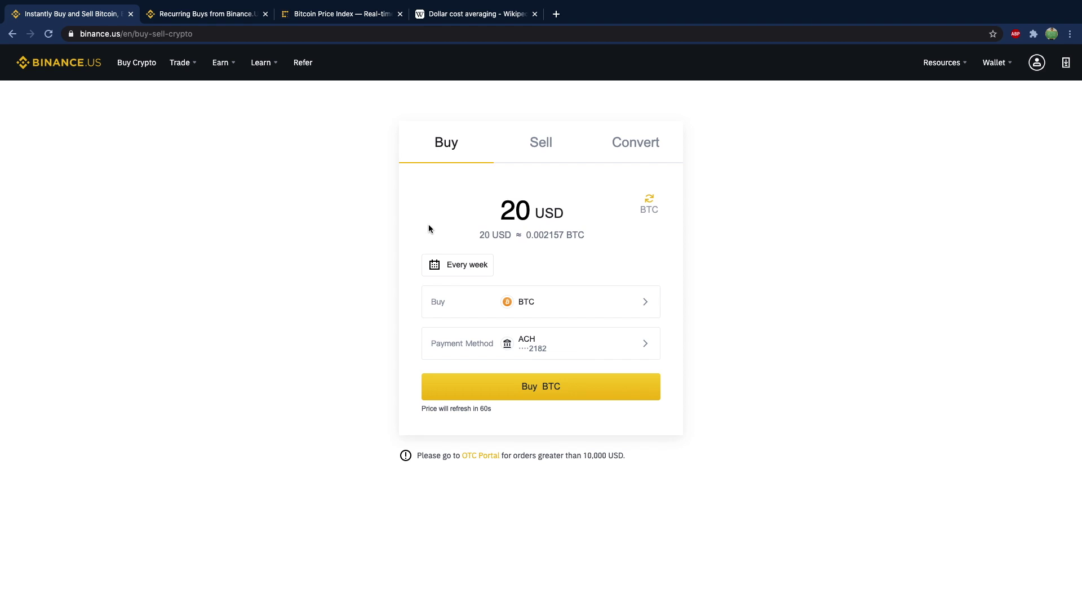
# Step: Review, authorize and confirm the $20 weekly BTC purchase, then go to the Dollar cost averaging article
pyautogui.click(541, 388)
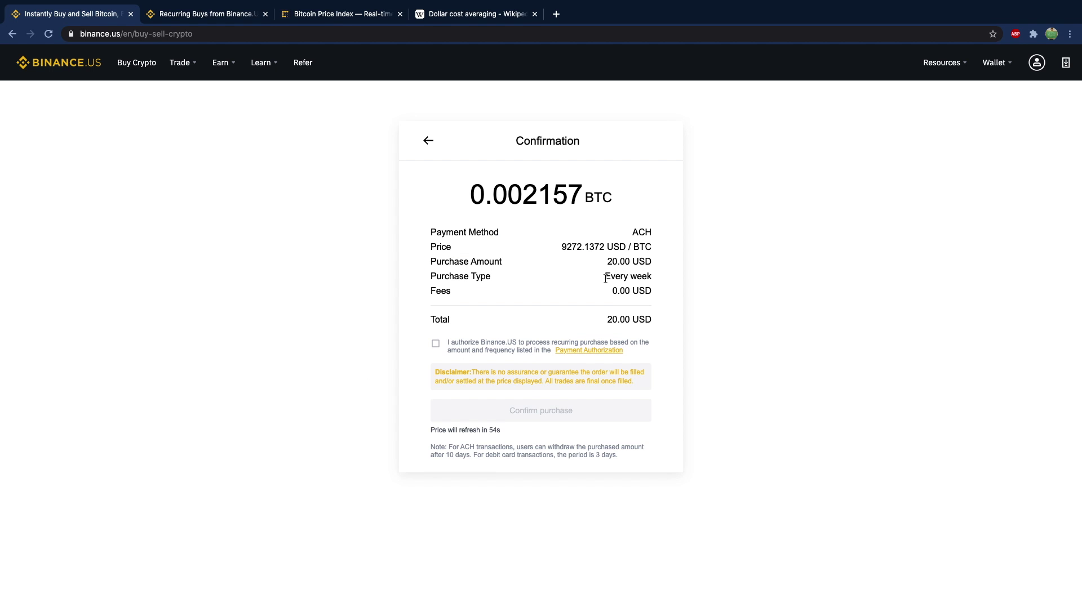
pyautogui.moveTo(604, 277); pyautogui.dragTo(651, 278)
pyautogui.click(652, 281)
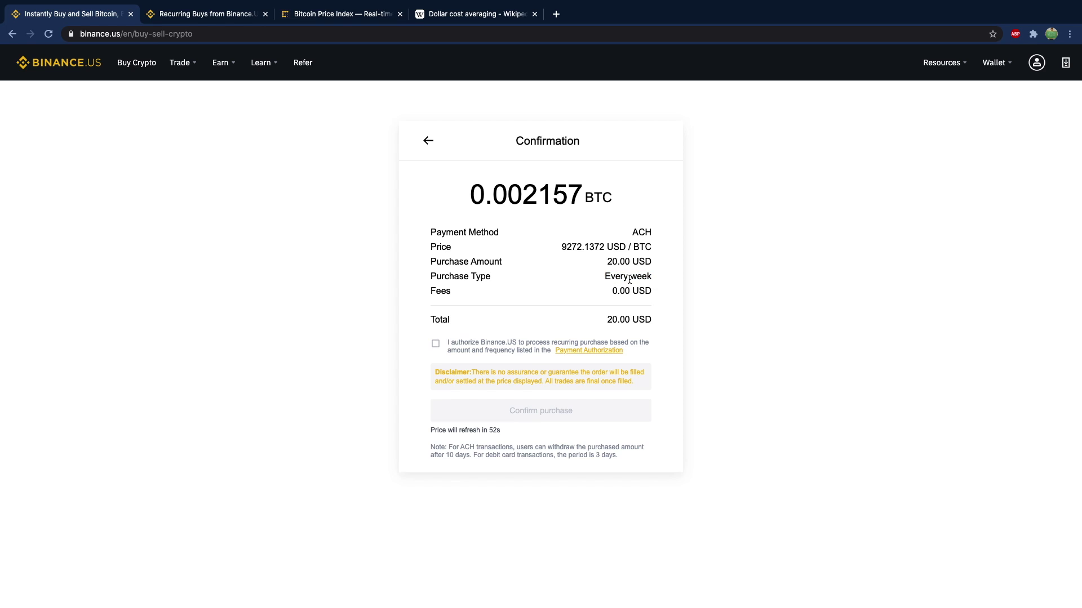
pyautogui.click(436, 344)
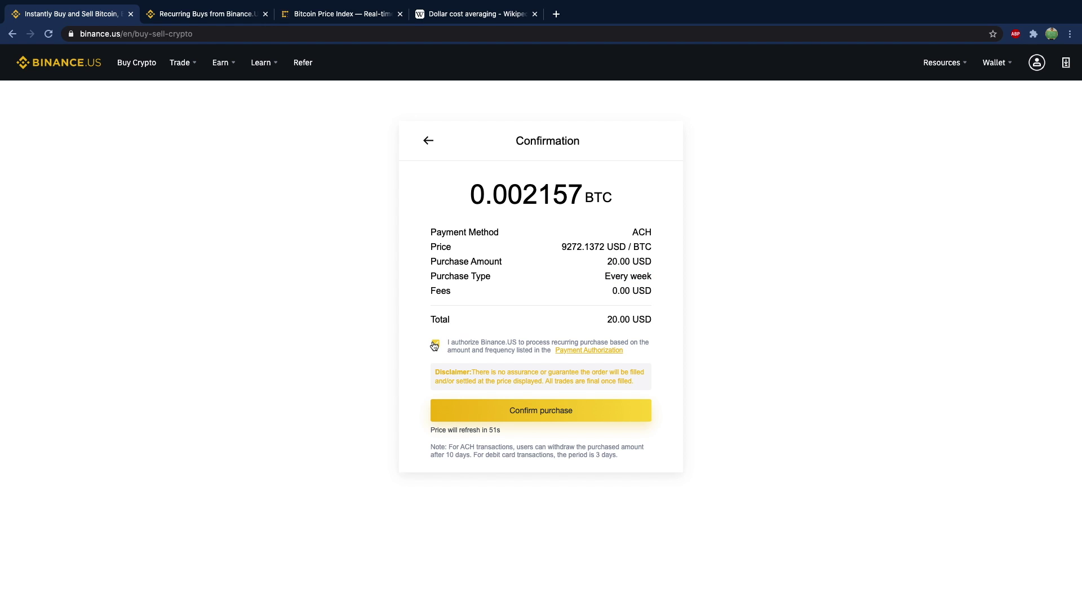
pyautogui.click(522, 423)
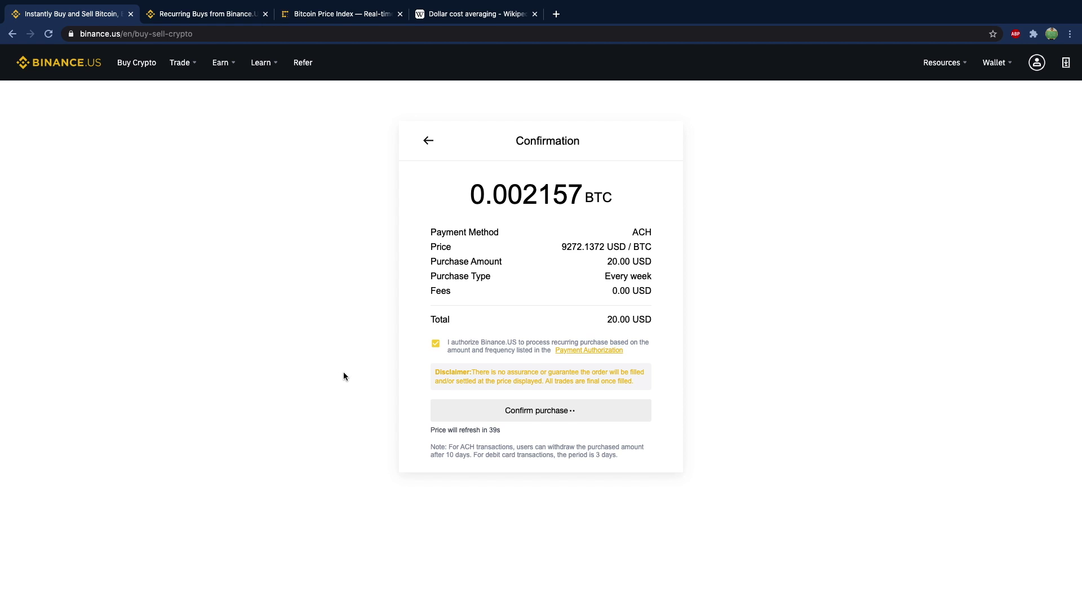
pyautogui.click(467, 17)
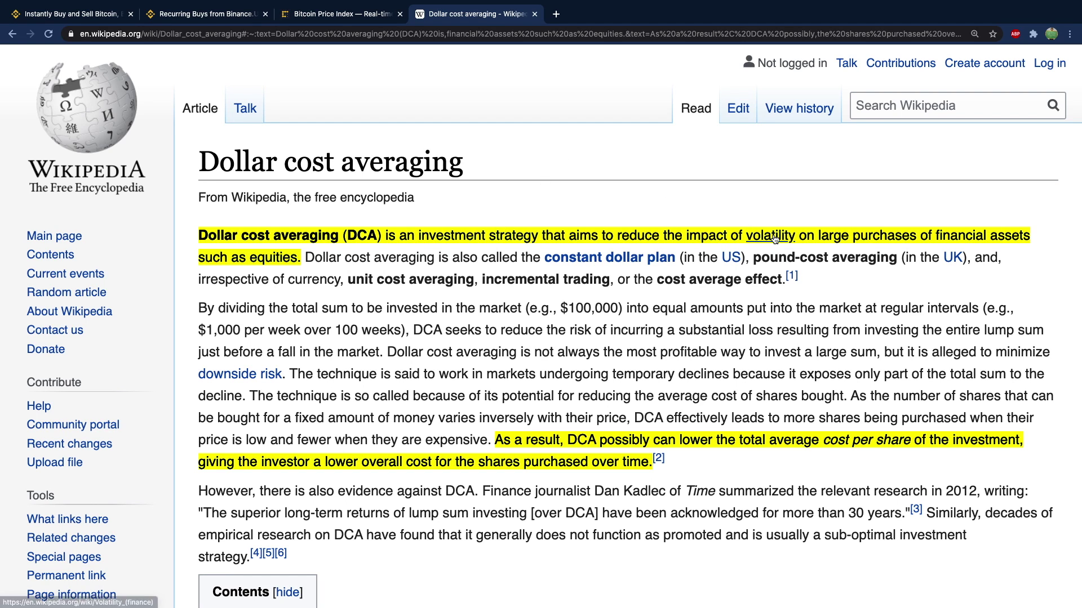
# Step: Show the page preview for the 'volatility' link in the Dollar cost averaging article
pyautogui.moveTo(787, 242)
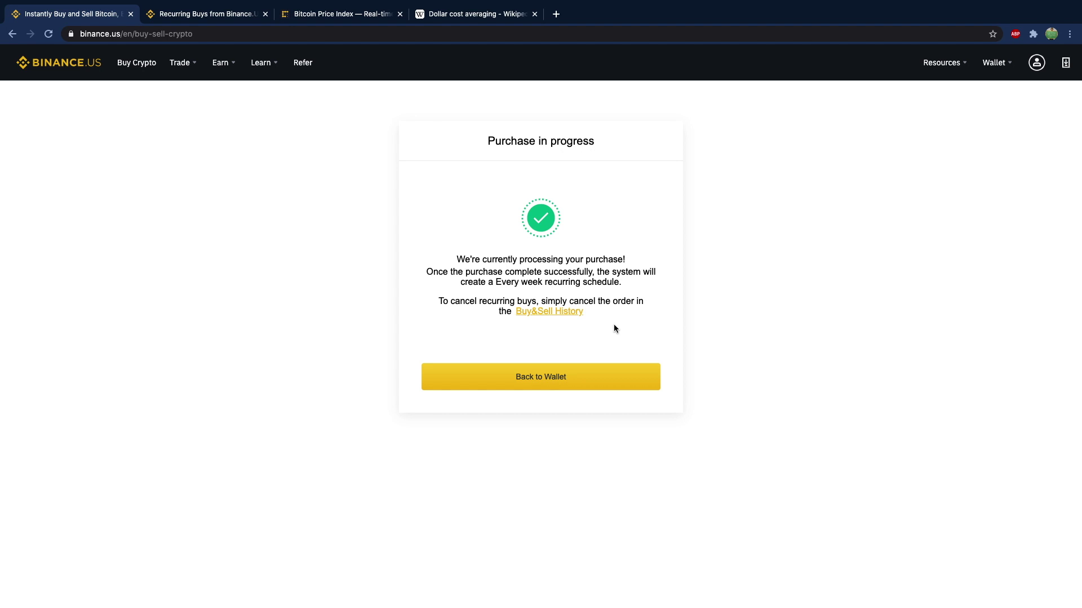
pyautogui.click(324, 14)
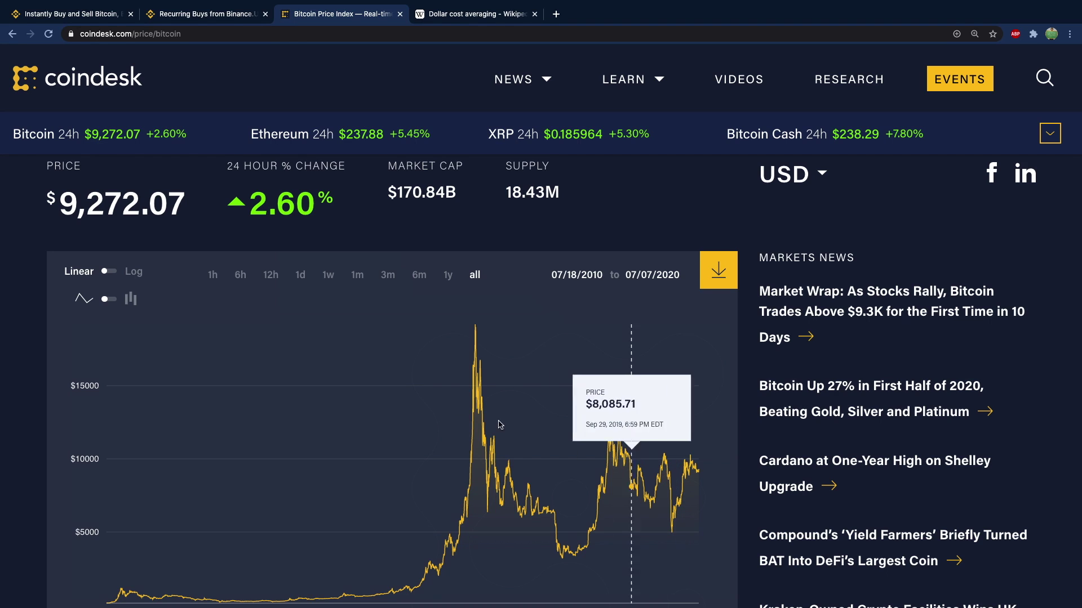
# Step: Open Trade > Basic and select the ETH/BTC pair from the BTC pairs list
pyautogui.click(75, 17)
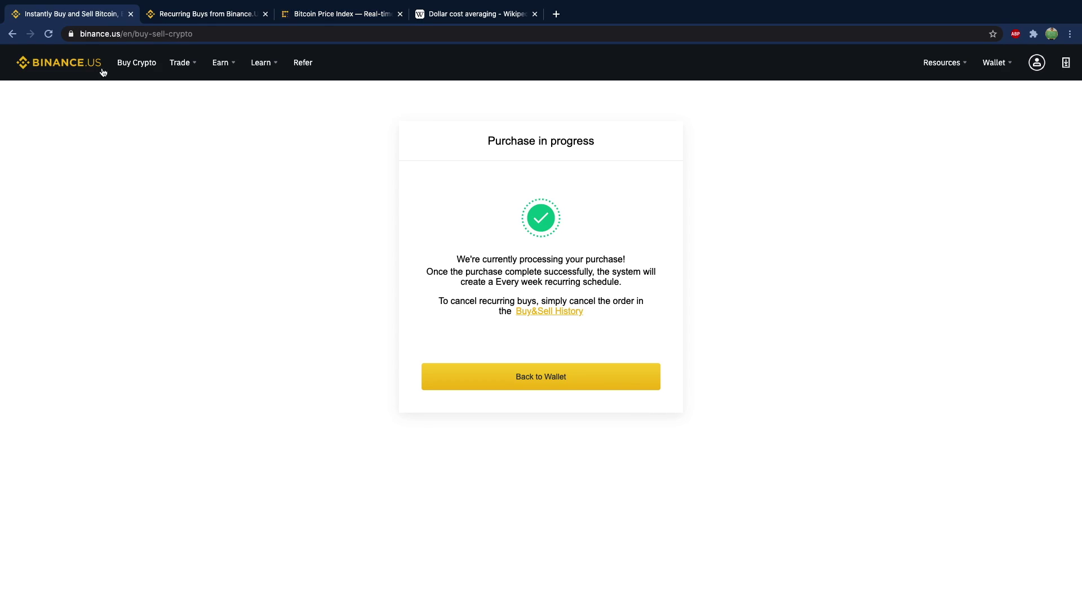
pyautogui.moveTo(179, 63)
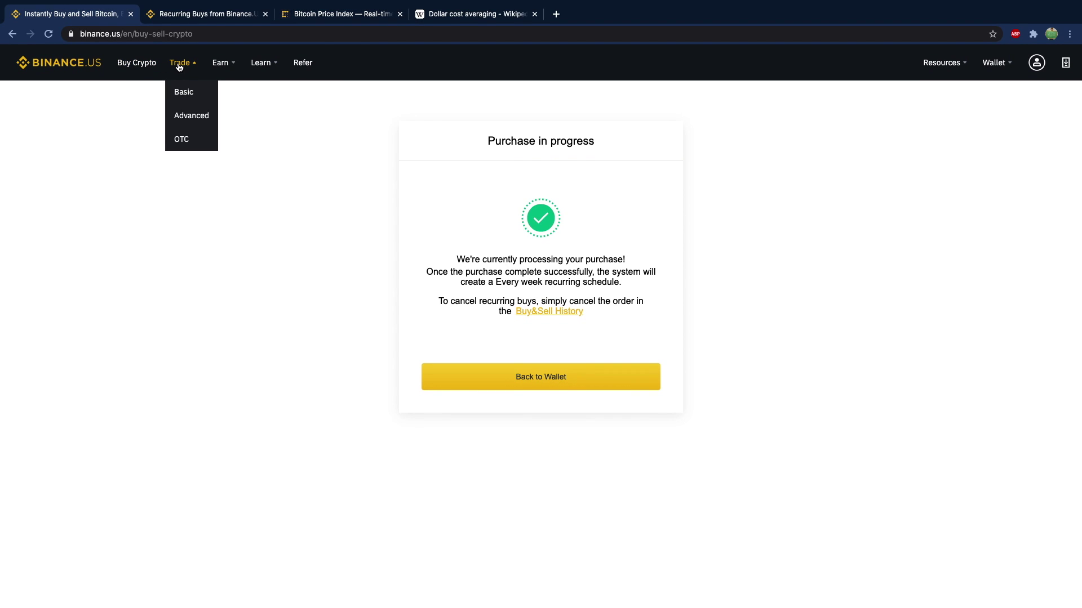
pyautogui.click(181, 92)
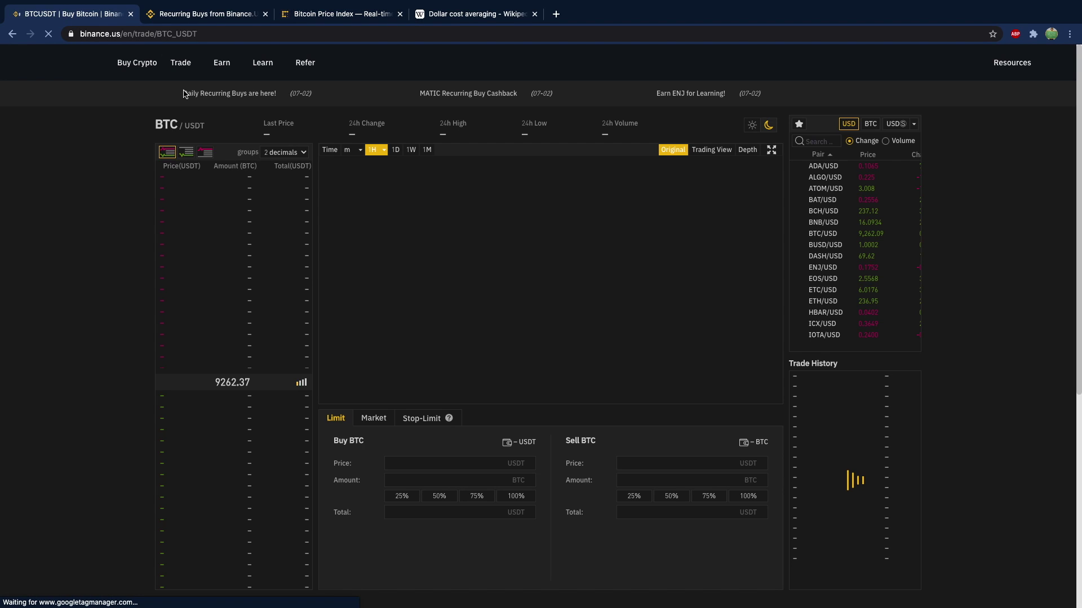
pyautogui.click(871, 124)
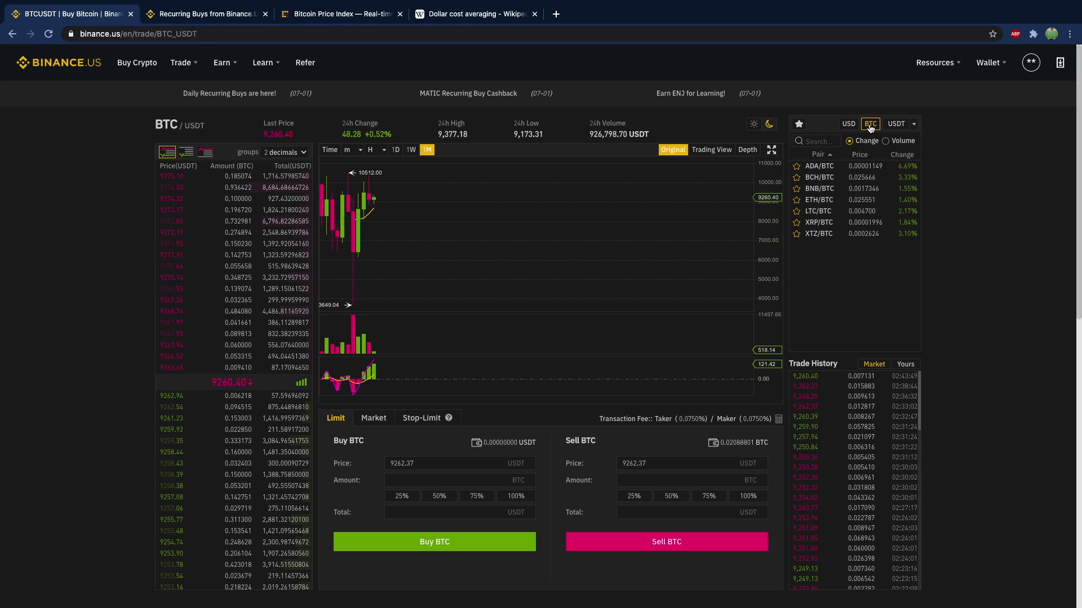
pyautogui.click(820, 204)
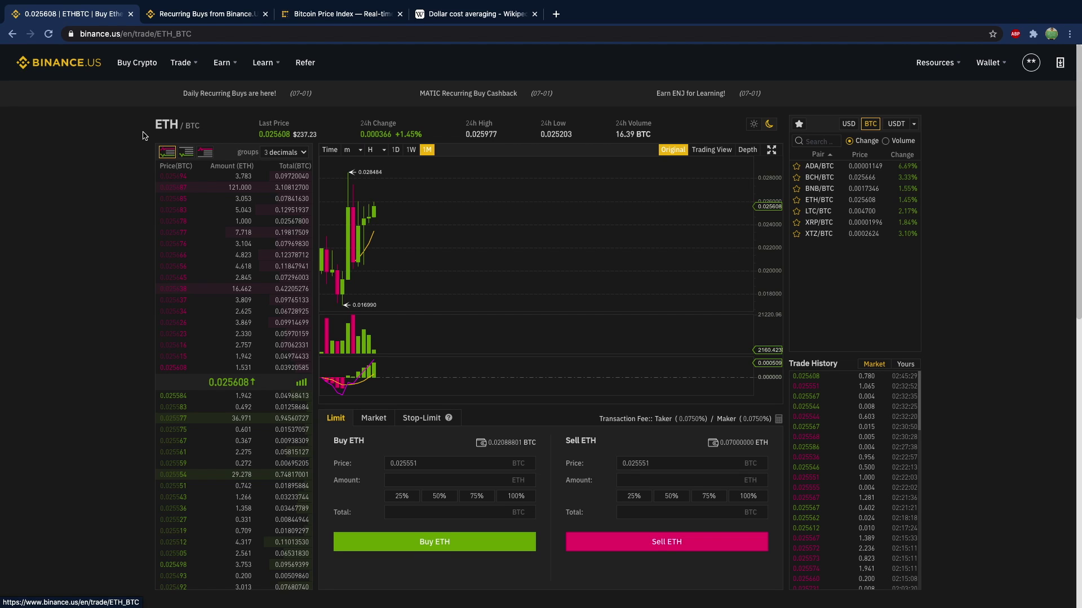
# Step: Select BTC/USD from the USD pairs list to return to its trading page
pyautogui.click(848, 125)
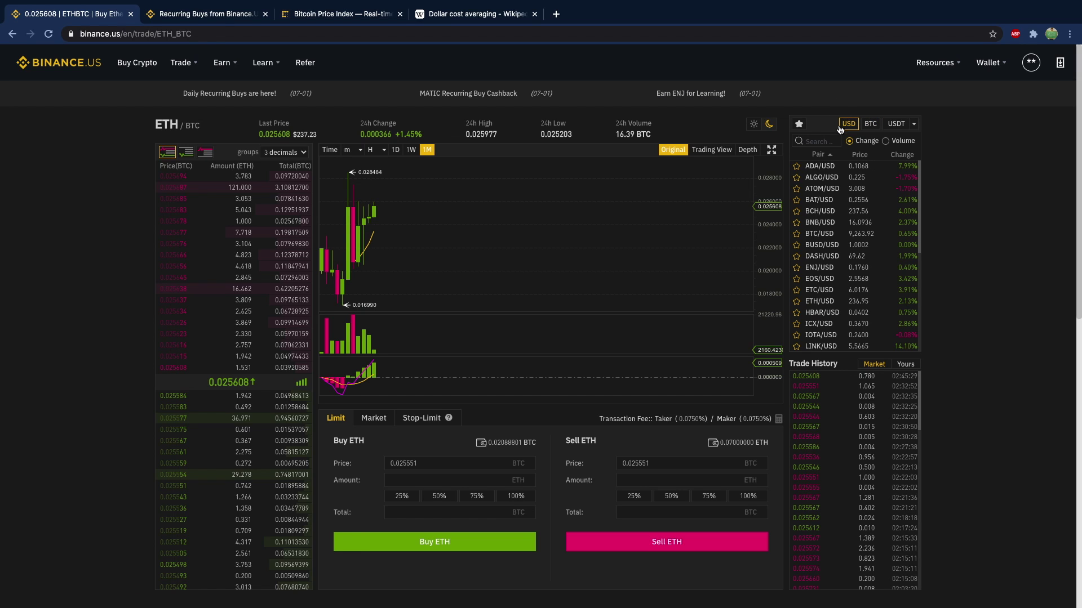
pyautogui.click(827, 235)
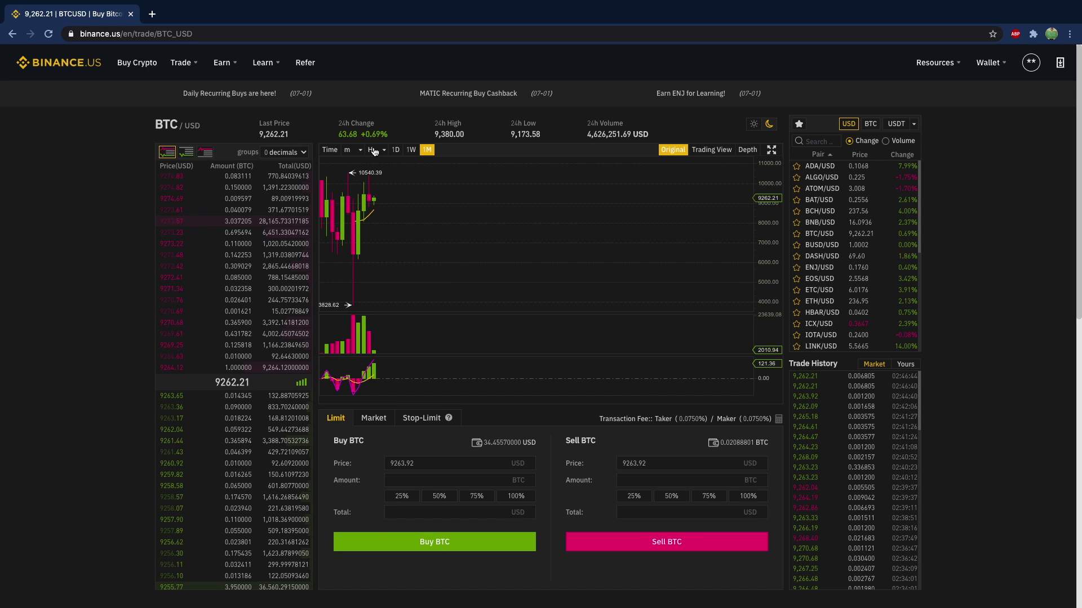
# Step: Switch the BTC/USD chart interval to 1H candles
pyautogui.click(374, 153)
pyautogui.click(380, 165)
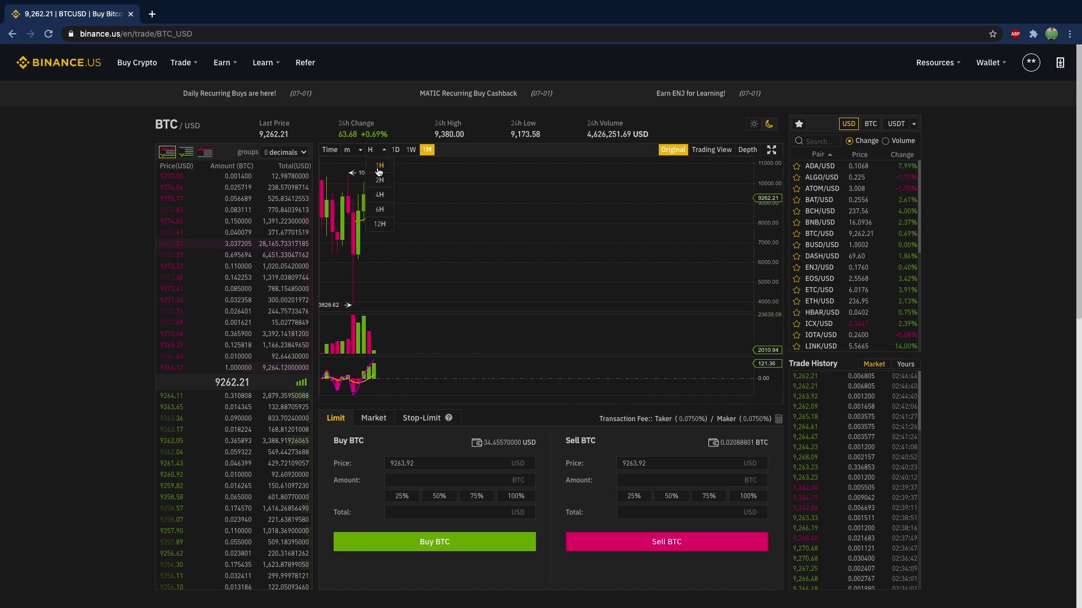